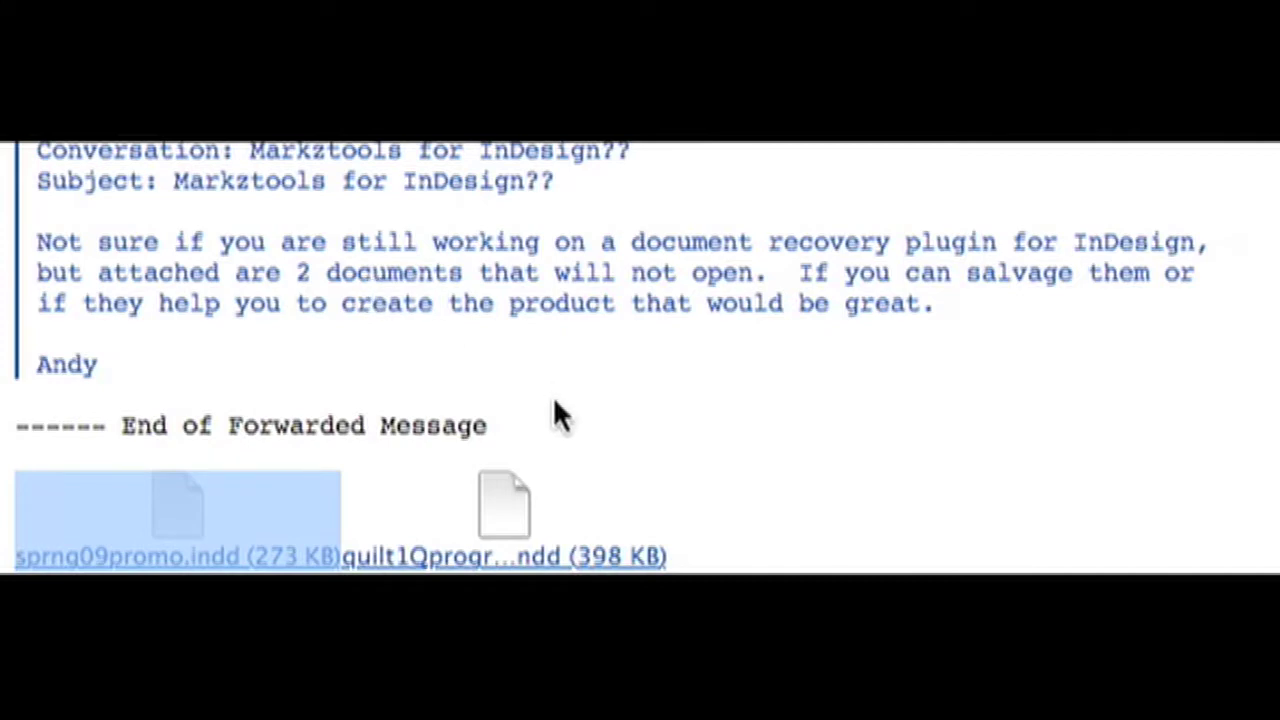
- Select the second InDesign attachment, sprng09promo.indd, alongside quilt1Qprogrampgs.indd for saving to Test
{"action": "left_click", "coordinate": [520, 512]}
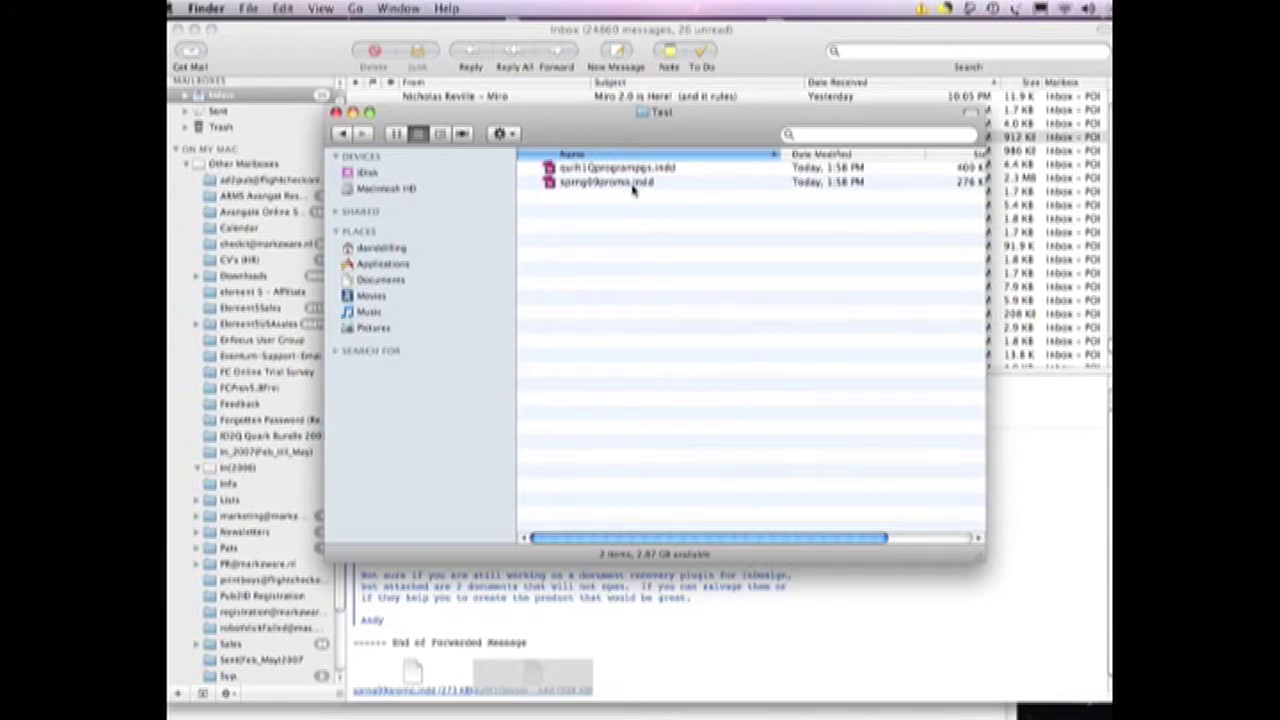
{"action": "left_click_drag", "start_coordinate": [550, 184], "coordinate": [601, 693]}
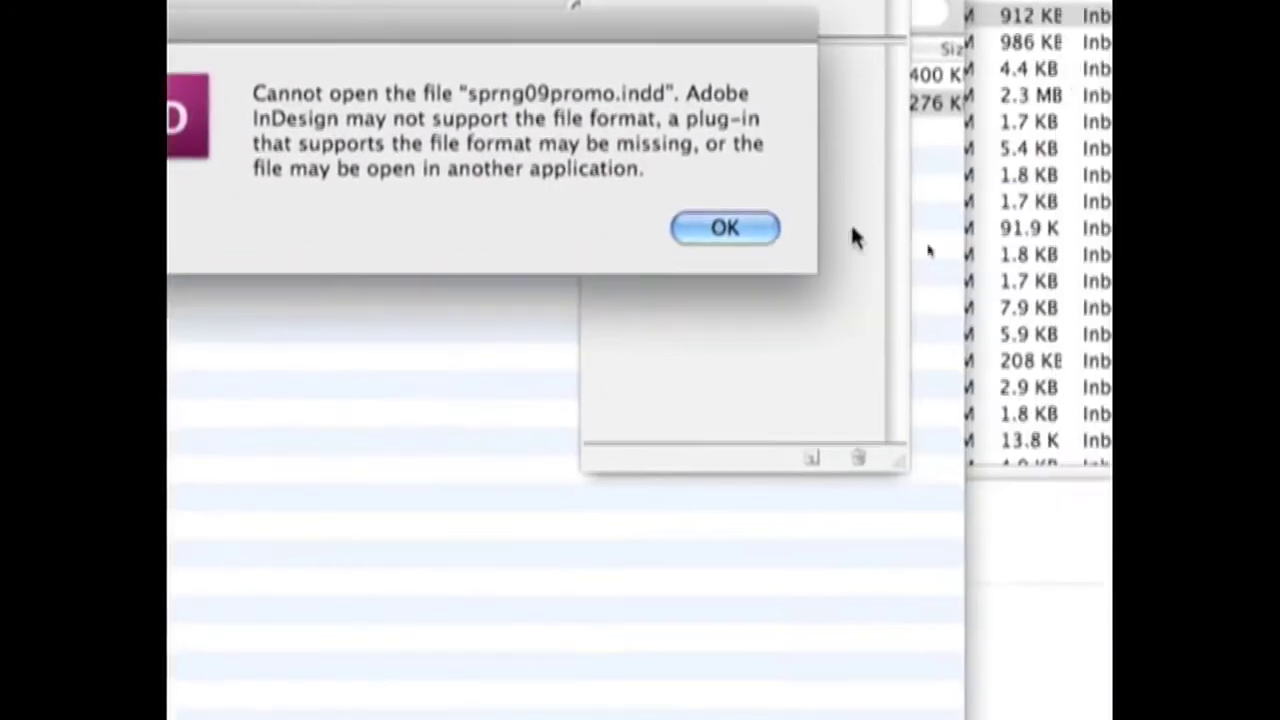
{"action": "left_click", "coordinate": [725, 228]}
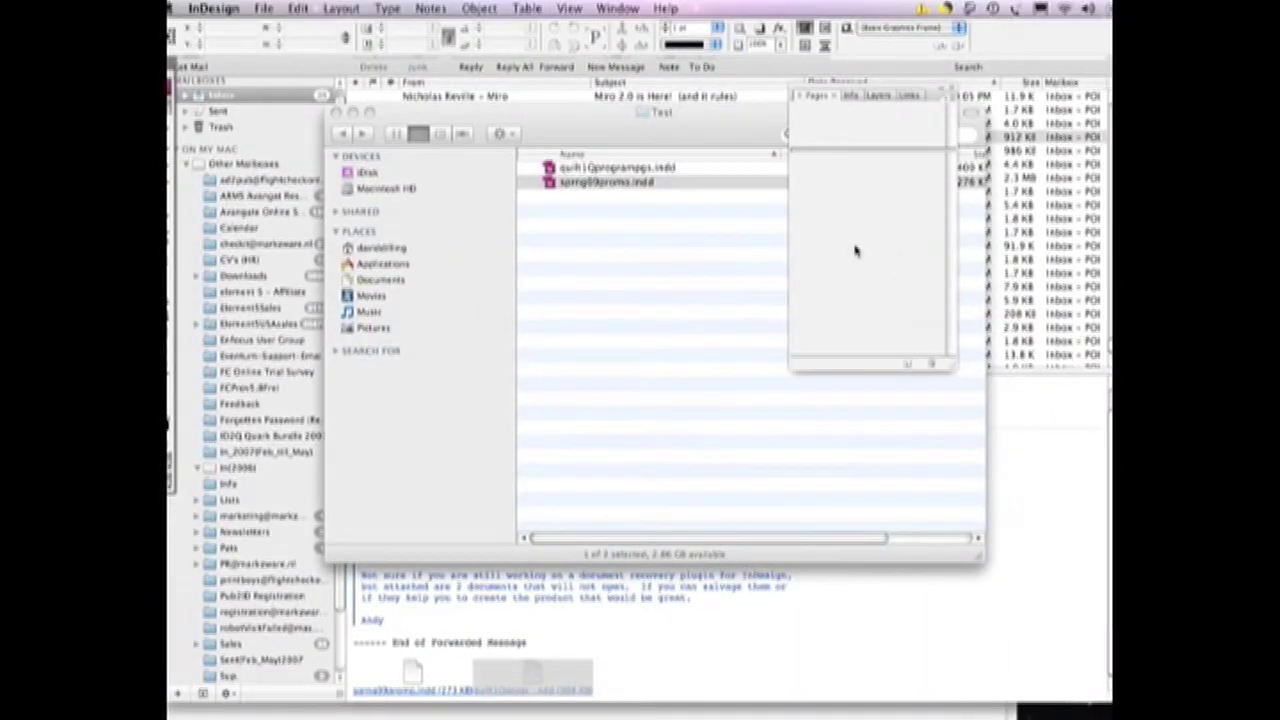
{"action": "left_click", "coordinate": [568, 133]}
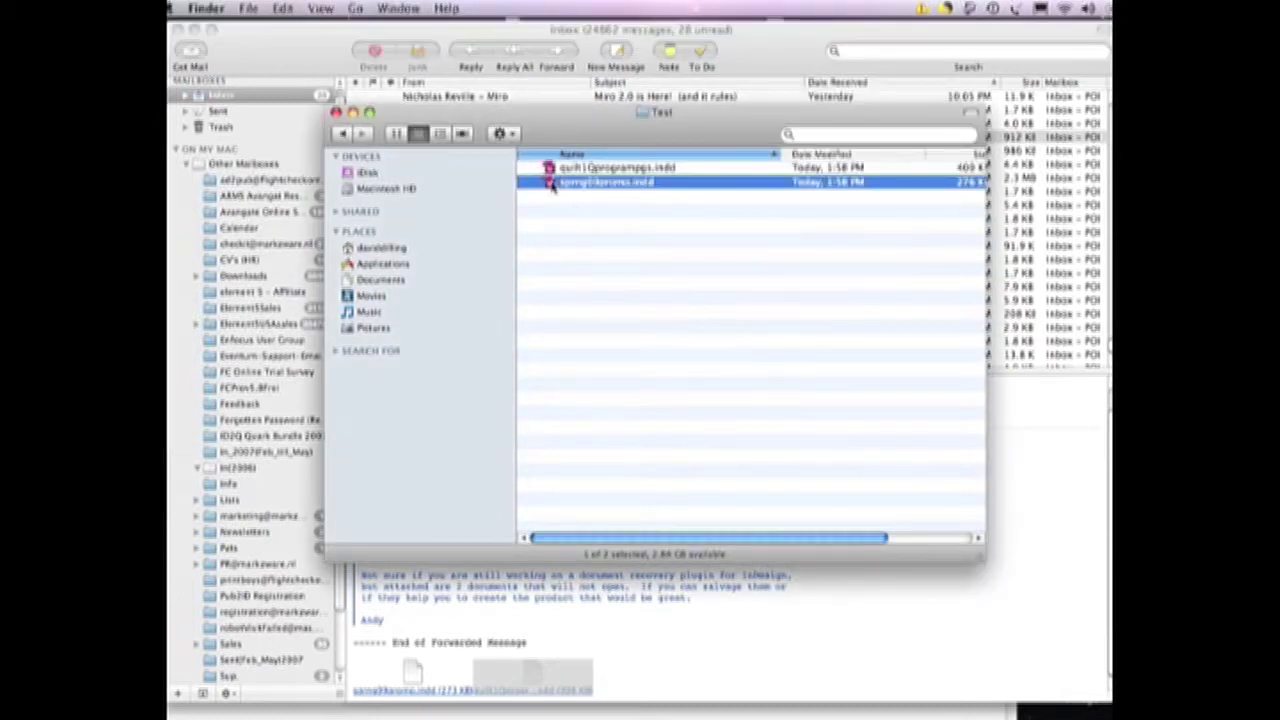
- Preflight sprng09promo.indd in FlightCheck and view its File Info report showing a Distiller PDF
{"action": "left_click_drag", "start_coordinate": [550, 188], "coordinate": [832, 706]}
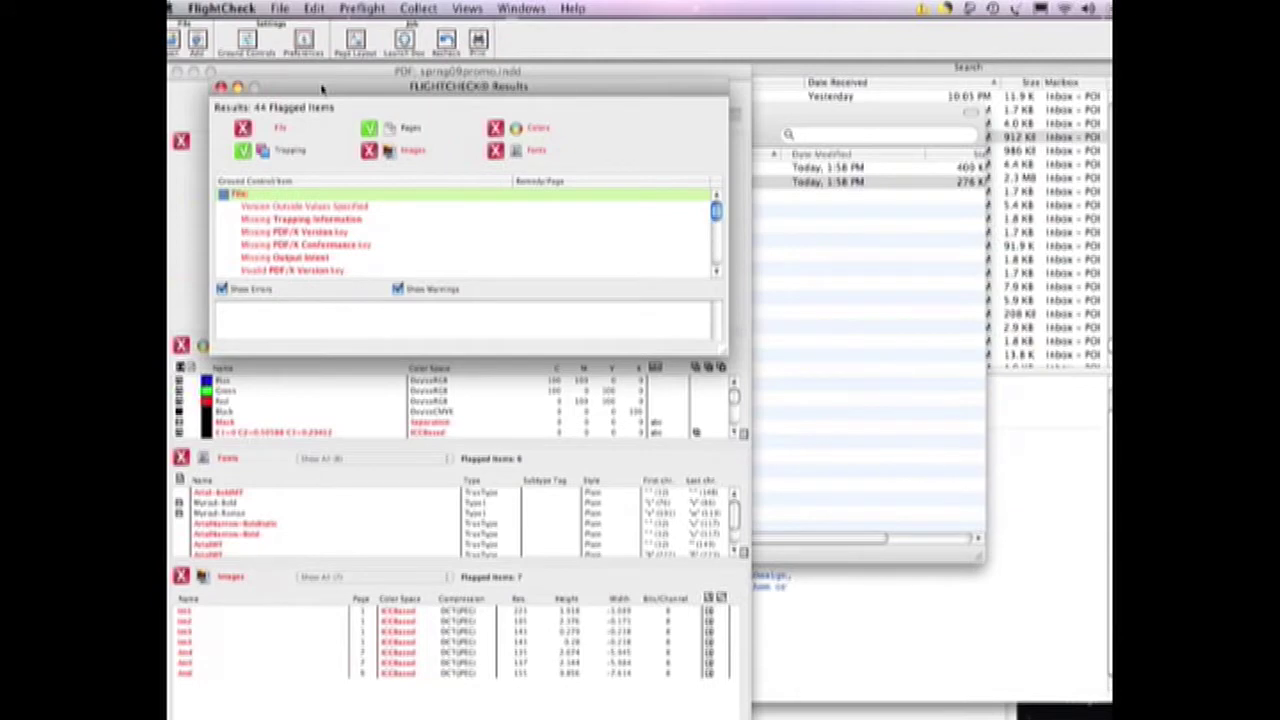
{"action": "left_click", "coordinate": [221, 88]}
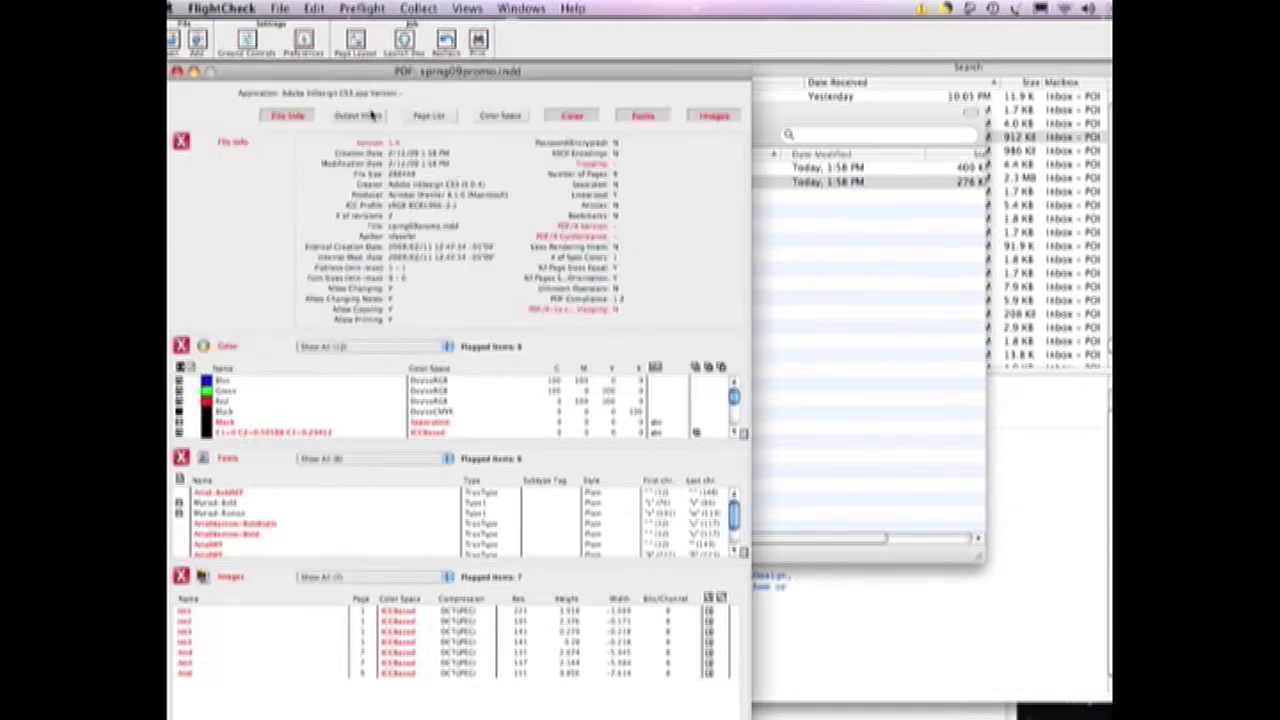
{"action": "left_click_drag", "start_coordinate": [291, 82], "coordinate": [380, 92]}
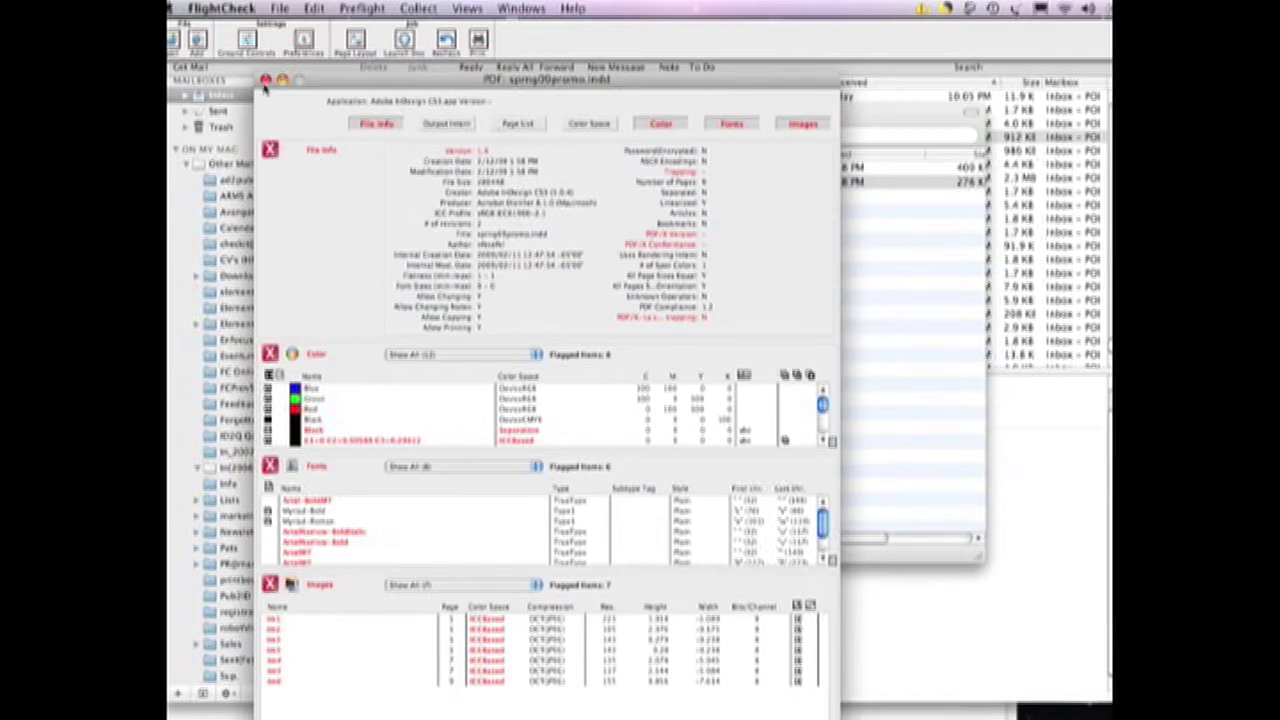
- Change sprng09promo.indd's extension to .pdf in the Test folder and confirm Use .pdf
{"action": "left_click", "coordinate": [265, 80]}
{"action": "left_click", "coordinate": [572, 262]}
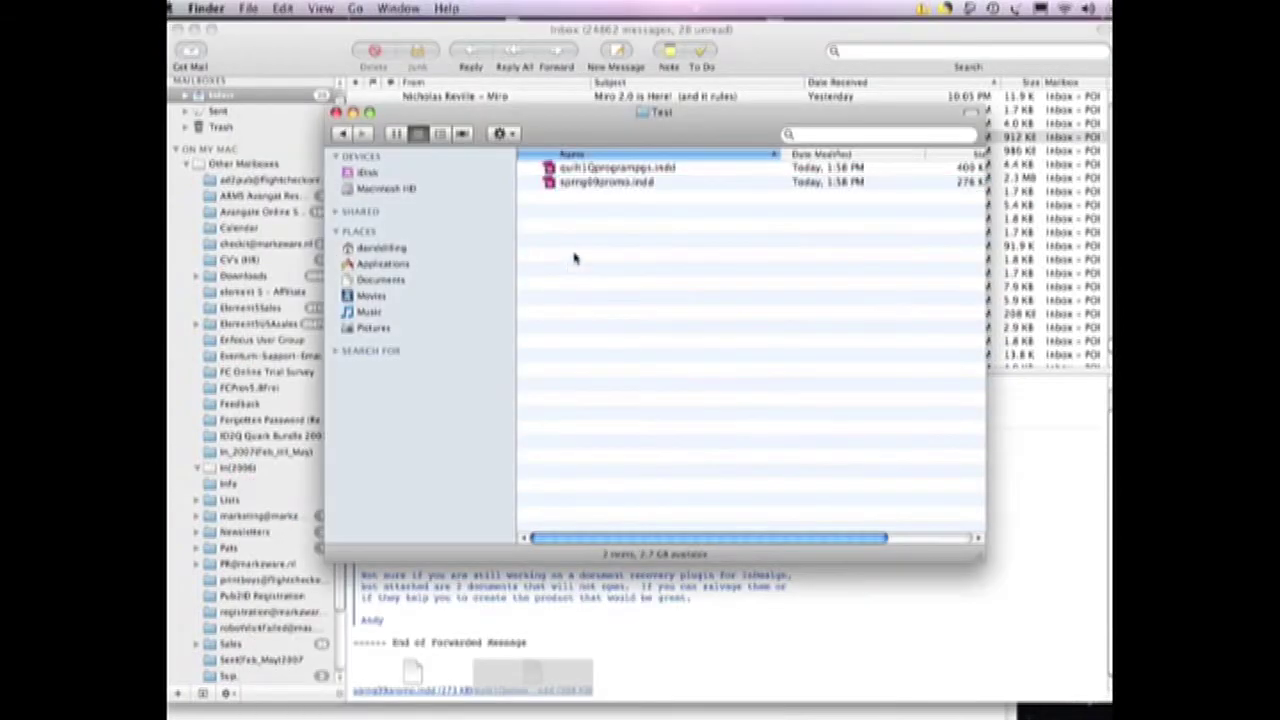
{"action": "left_click", "coordinate": [640, 190]}
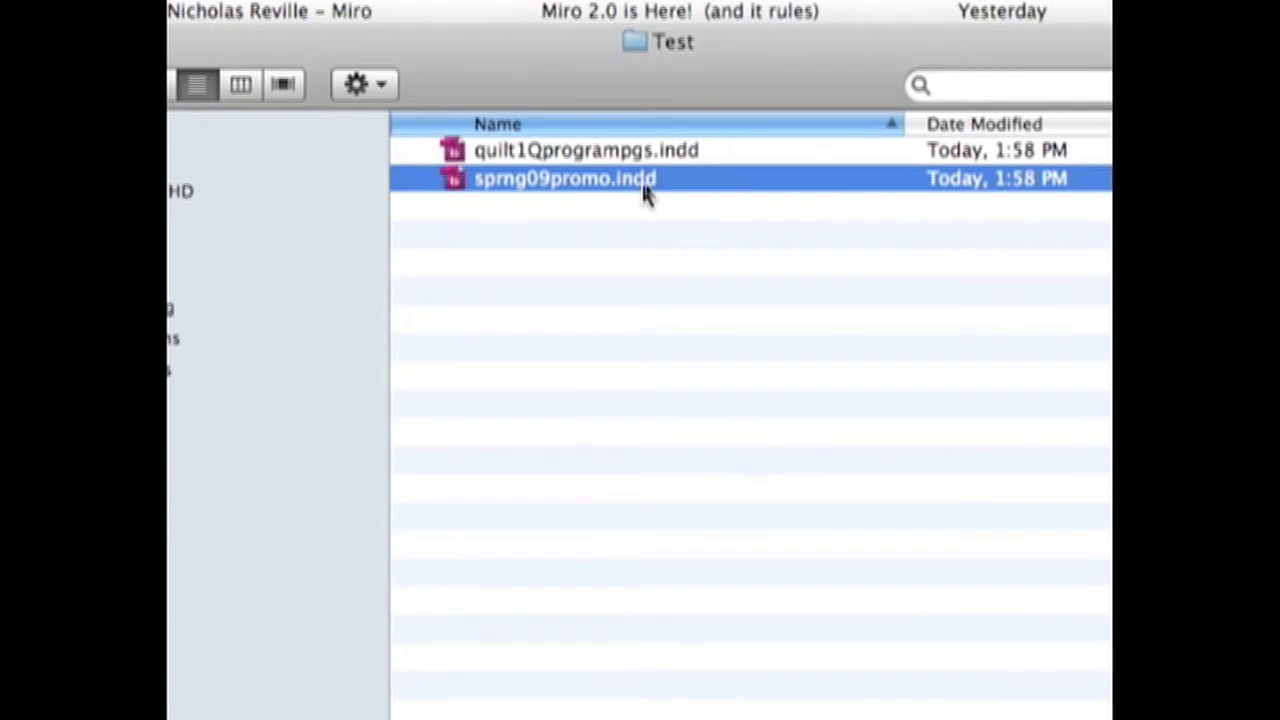
{"action": "left_click", "coordinate": [645, 180]}
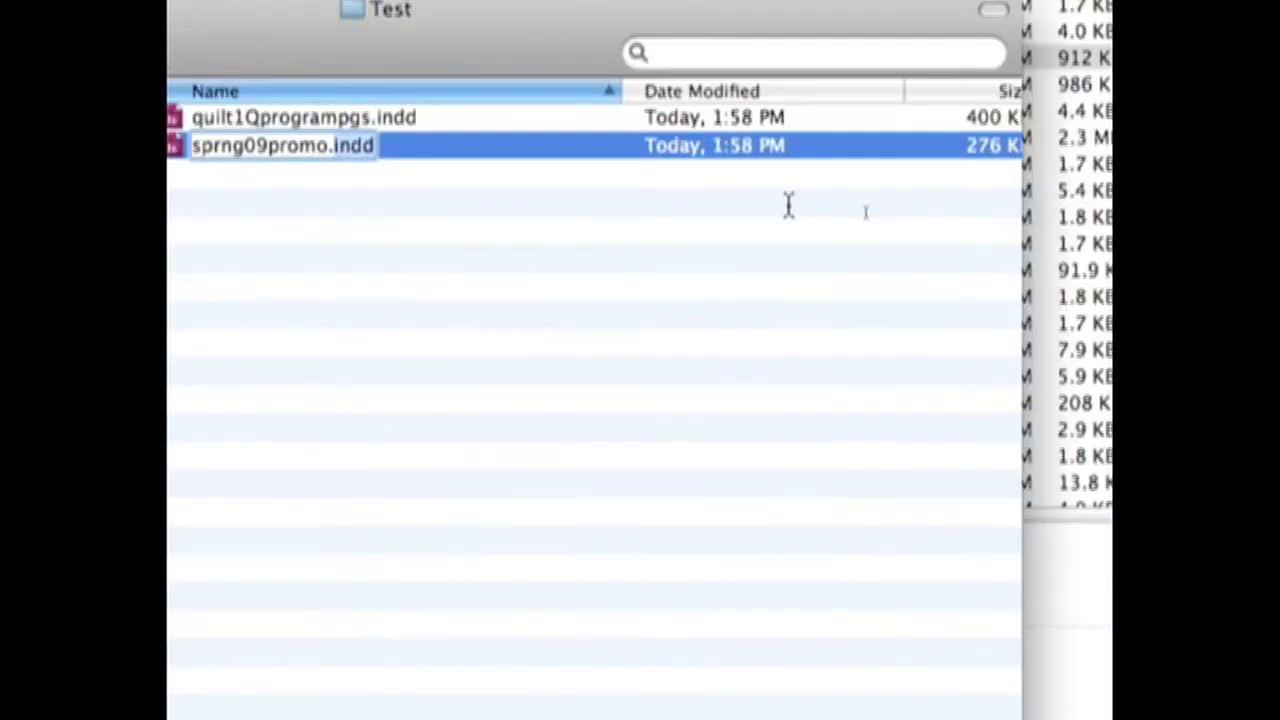
{"action": "key", "text": "BackSpace"}
{"action": "key", "text": "BackSpace"}
{"action": "key", "text": "BackSpace"}
{"action": "key", "text": "BackSpace"}
{"action": "type", "text": "pdf"}
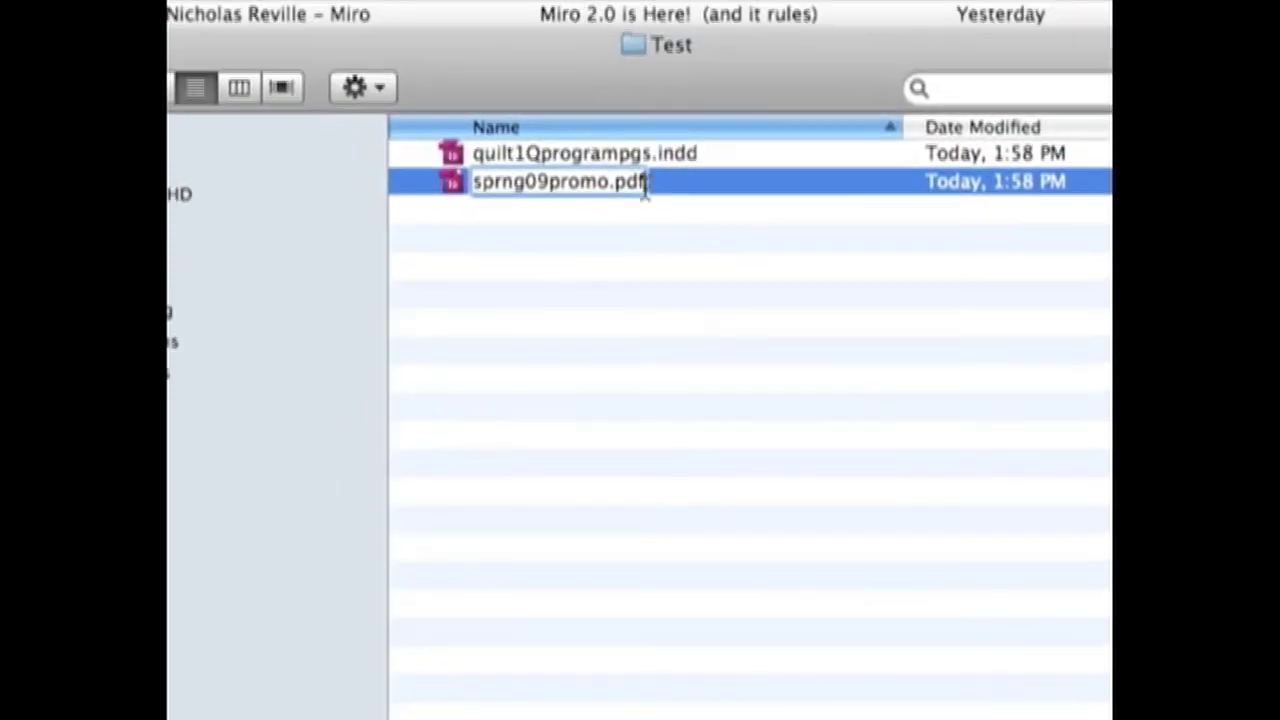
{"action": "key", "text": "Return"}
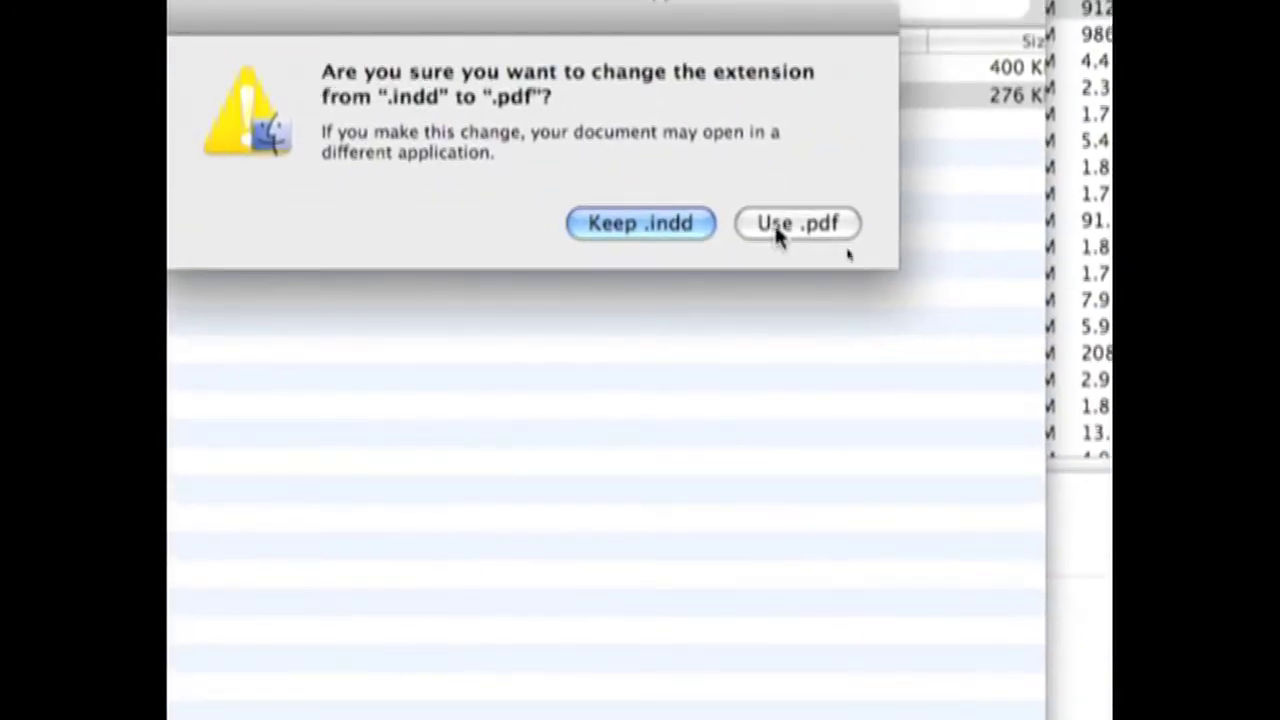
{"action": "left_click", "coordinate": [774, 222]}
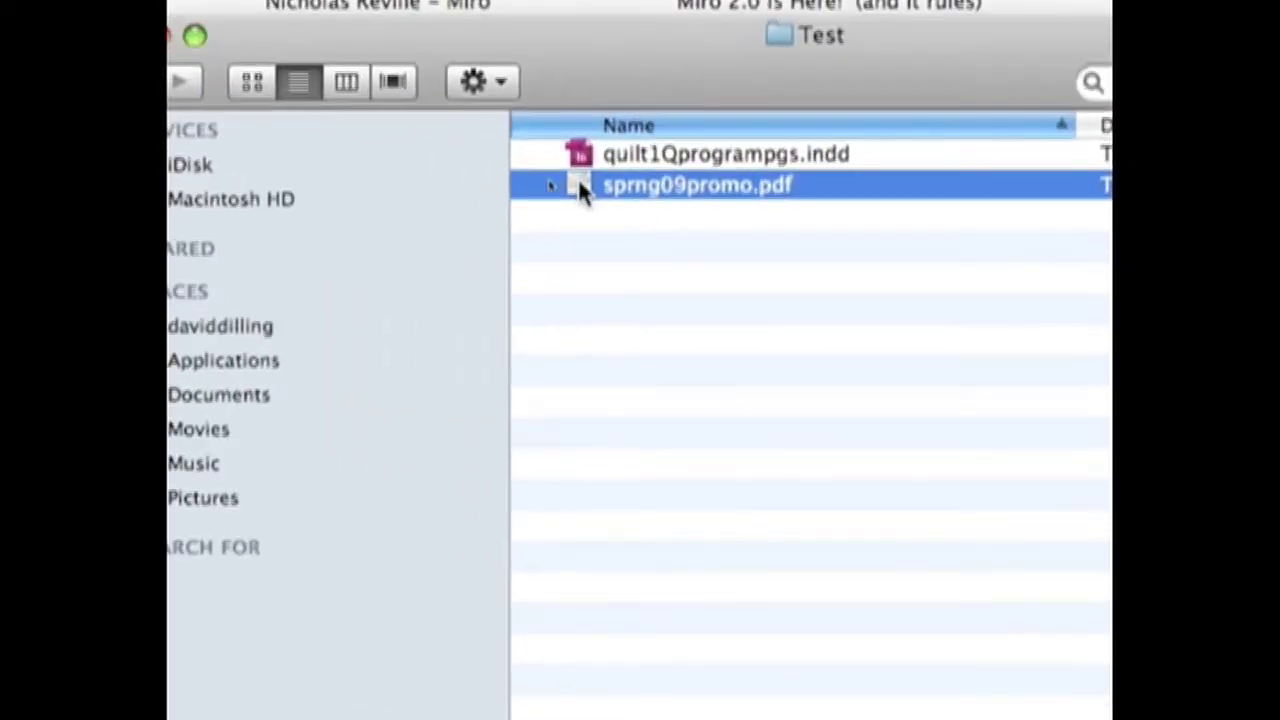
- Open sprng09promo.pdf in Preview with page thumbnails showing and jump to page 3
{"action": "double_click", "coordinate": [580, 188]}
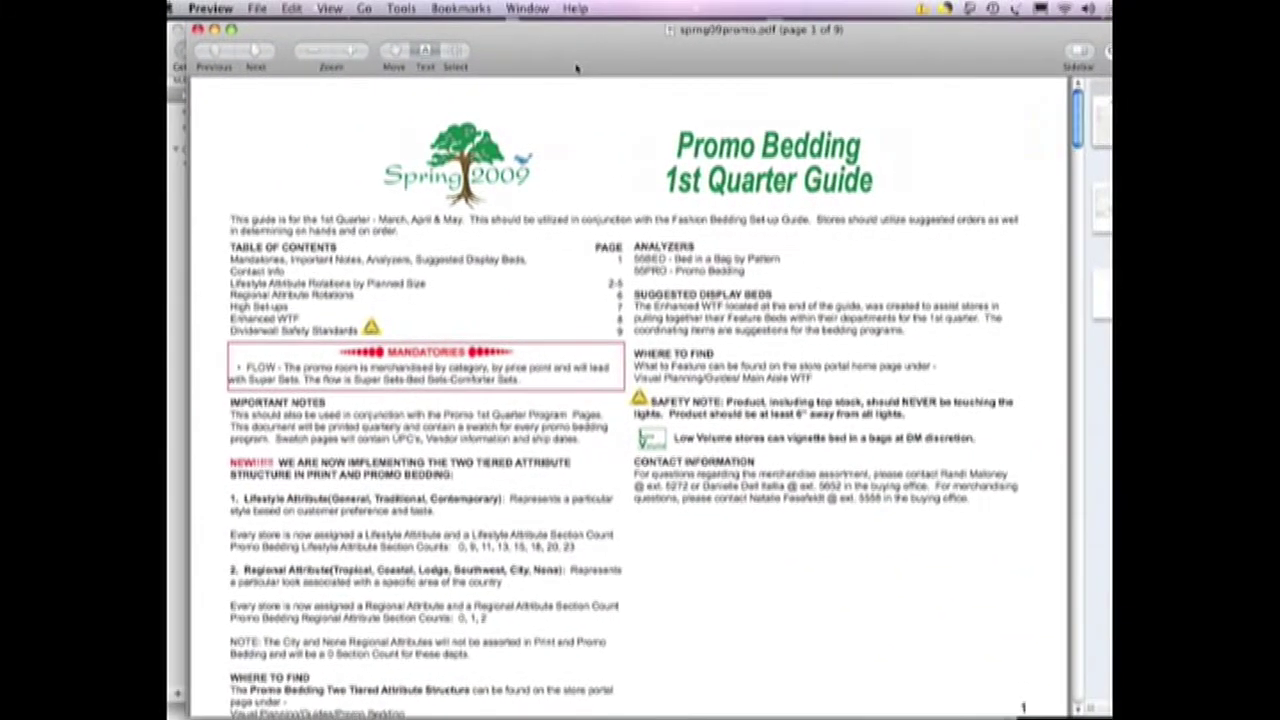
{"action": "left_click_drag", "start_coordinate": [520, 67], "coordinate": [555, 67]}
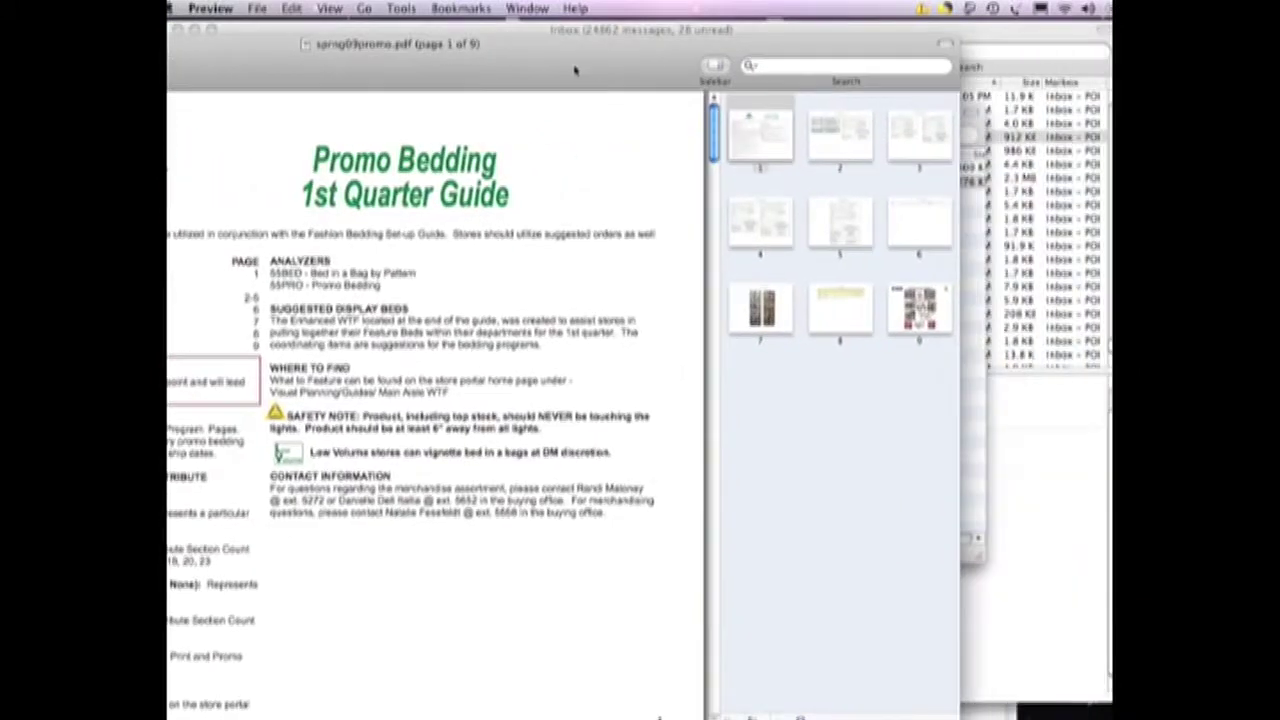
{"action": "key", "text": "Right"}
{"action": "key", "text": "Right"}
{"action": "key", "text": "Right"}
{"action": "key", "text": "Right"}
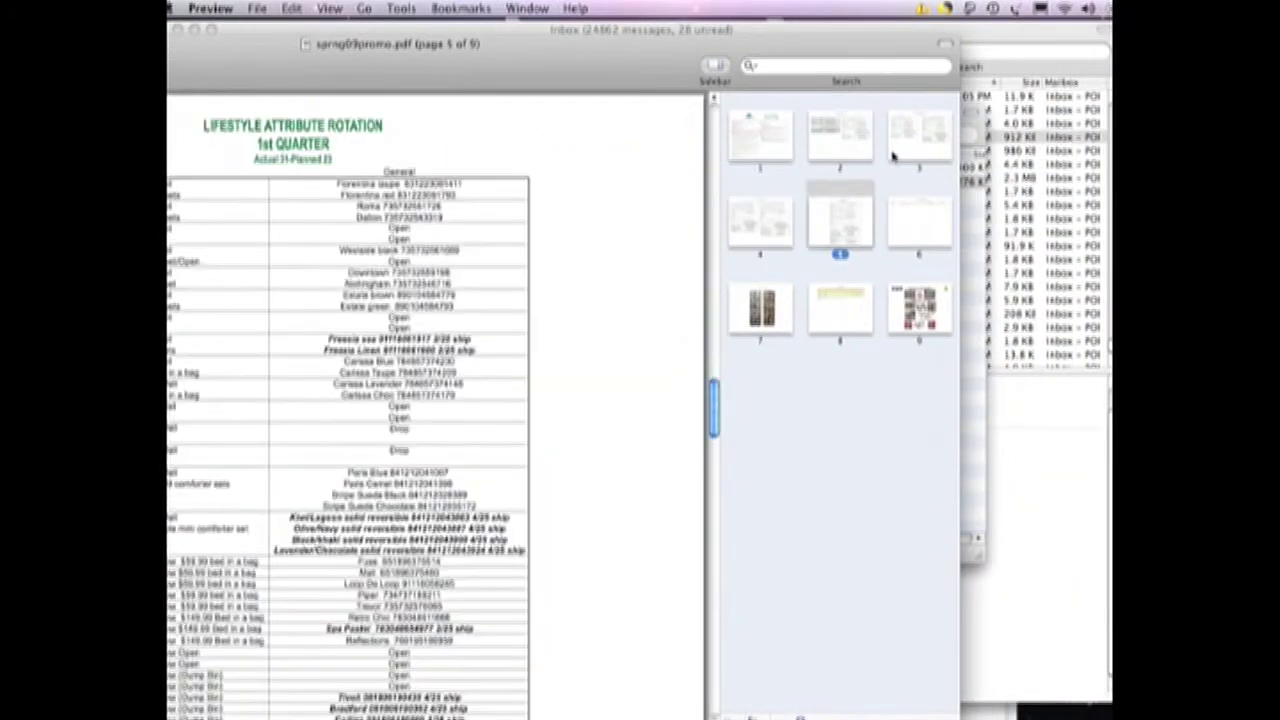
{"action": "left_click", "coordinate": [893, 155]}
{"action": "left_click_drag", "start_coordinate": [416, 67], "coordinate": [455, 78]}
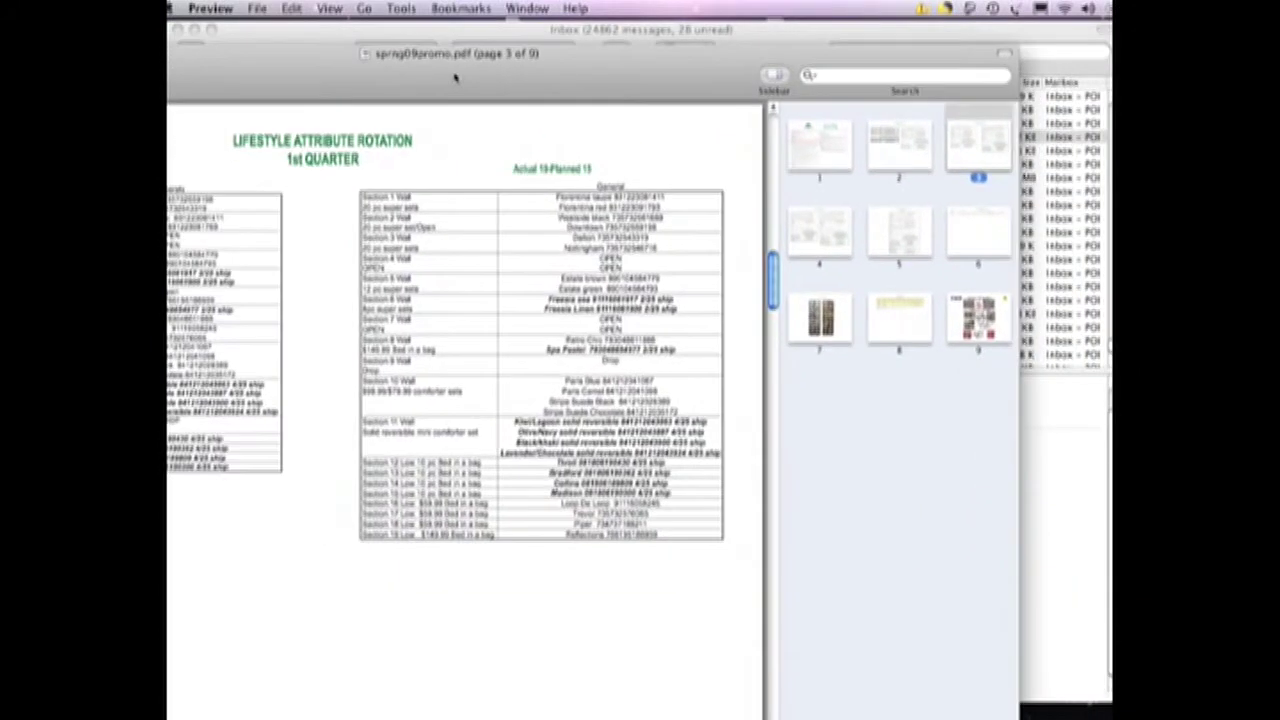
{"action": "left_click_drag", "start_coordinate": [455, 78], "coordinate": [741, 78]}
{"action": "mouse_move", "coordinate": [930, 690]}
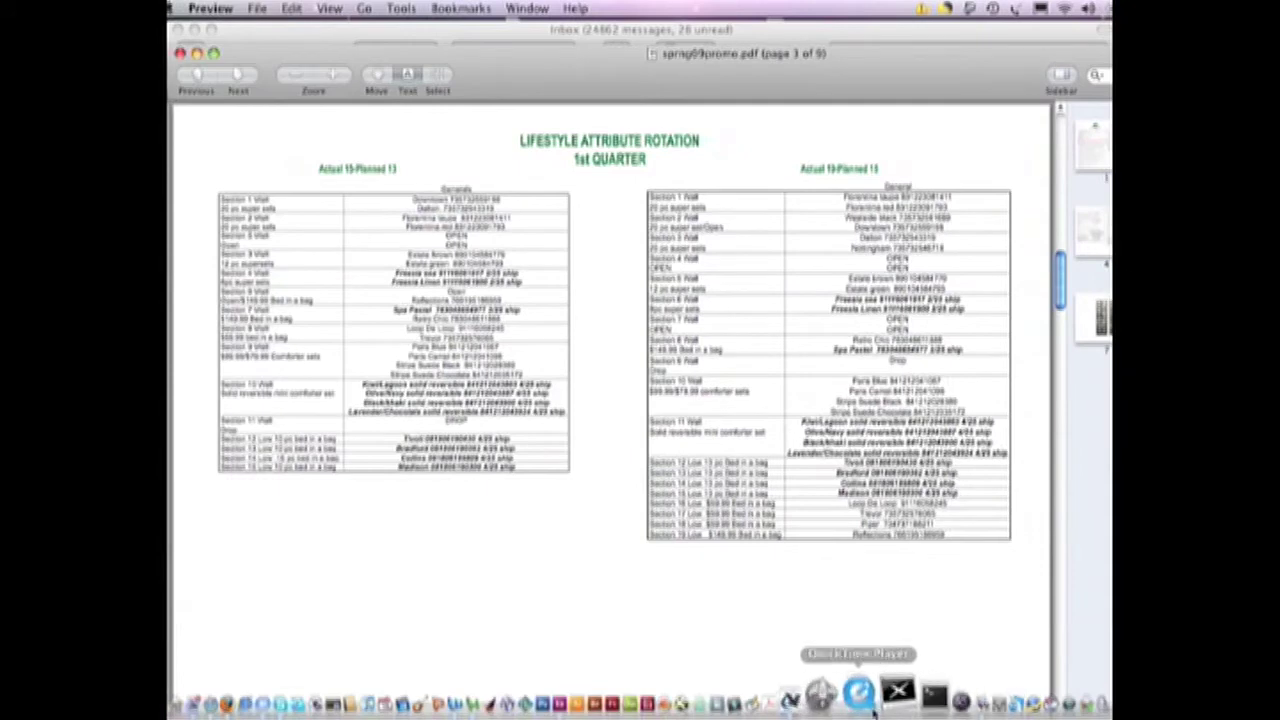
- Review the PDF/X-1a Ground Controls Fonts, Trapping and File checks, then the Set list
{"action": "left_click", "coordinate": [830, 694]}
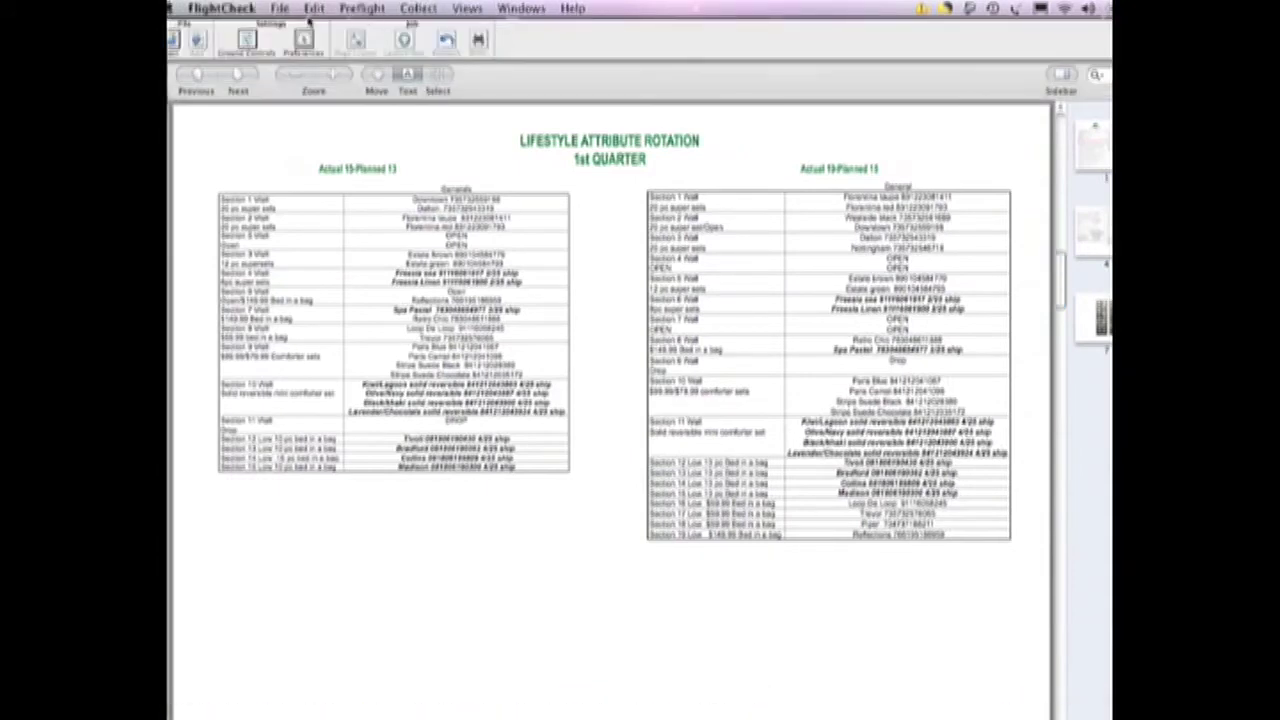
{"action": "left_click", "coordinate": [247, 40]}
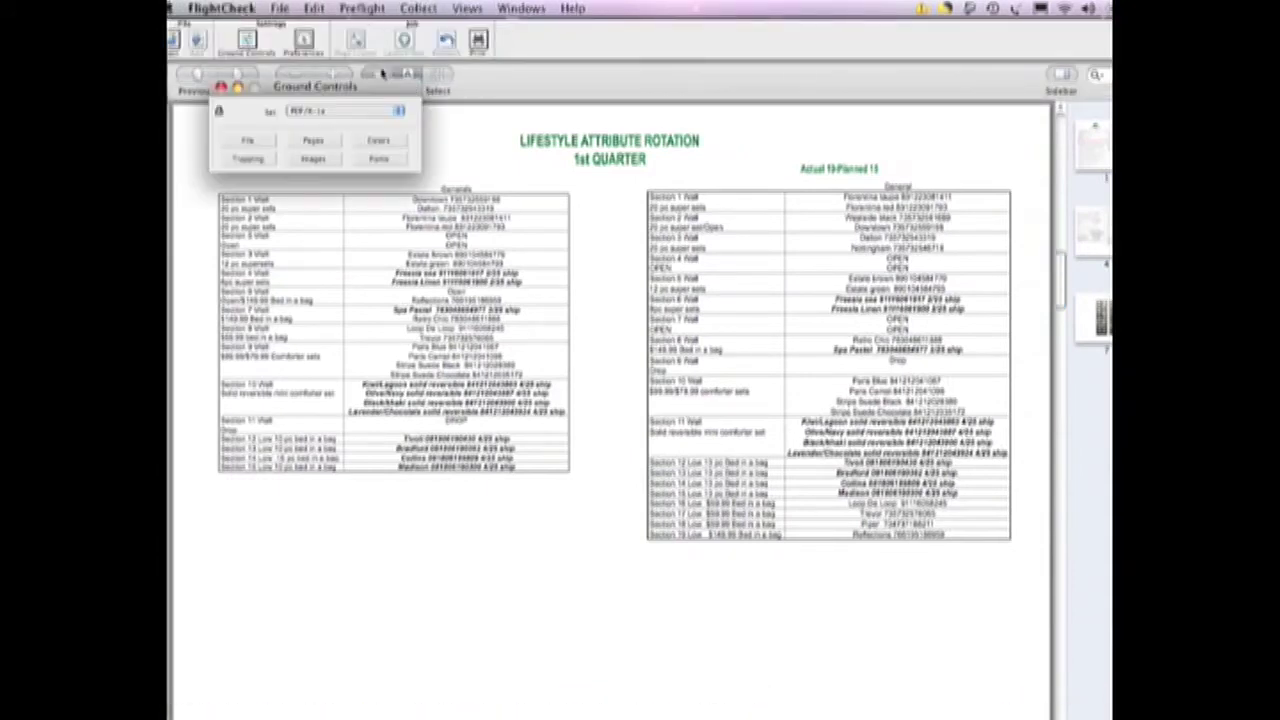
{"action": "left_click", "coordinate": [390, 162]}
{"action": "left_click", "coordinate": [262, 166]}
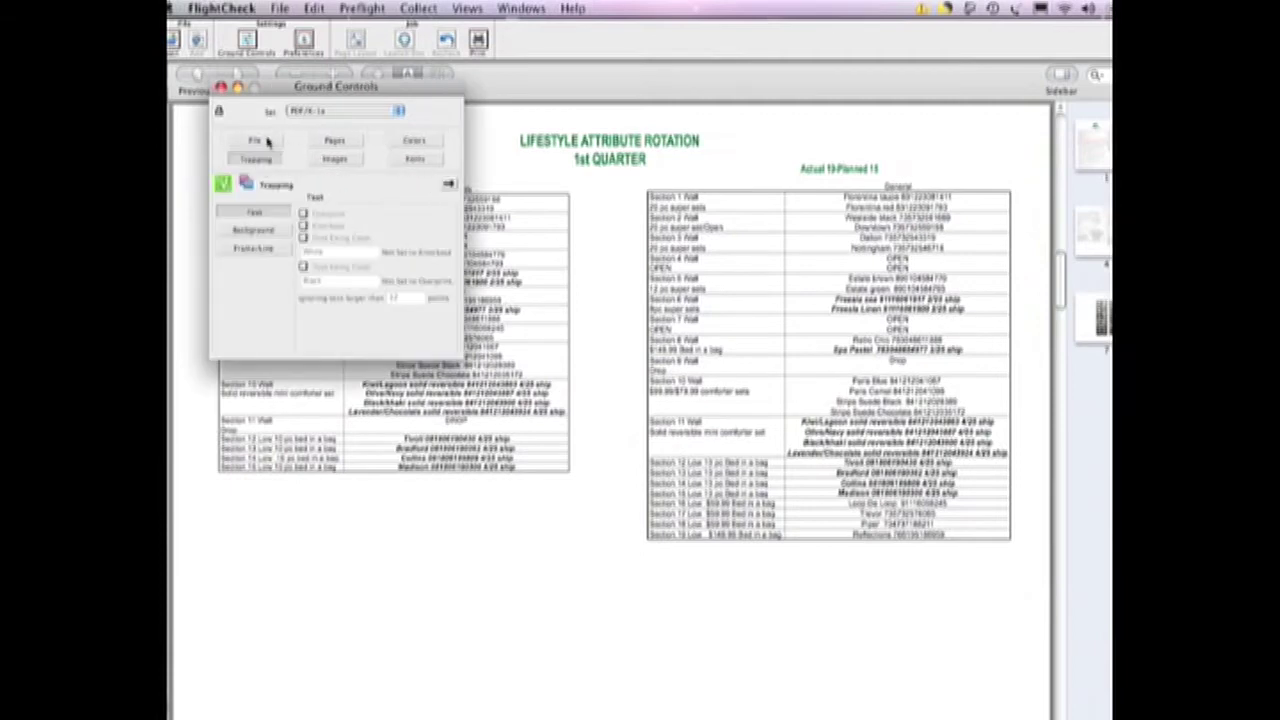
{"action": "left_click", "coordinate": [268, 142]}
{"action": "left_click", "coordinate": [343, 113]}
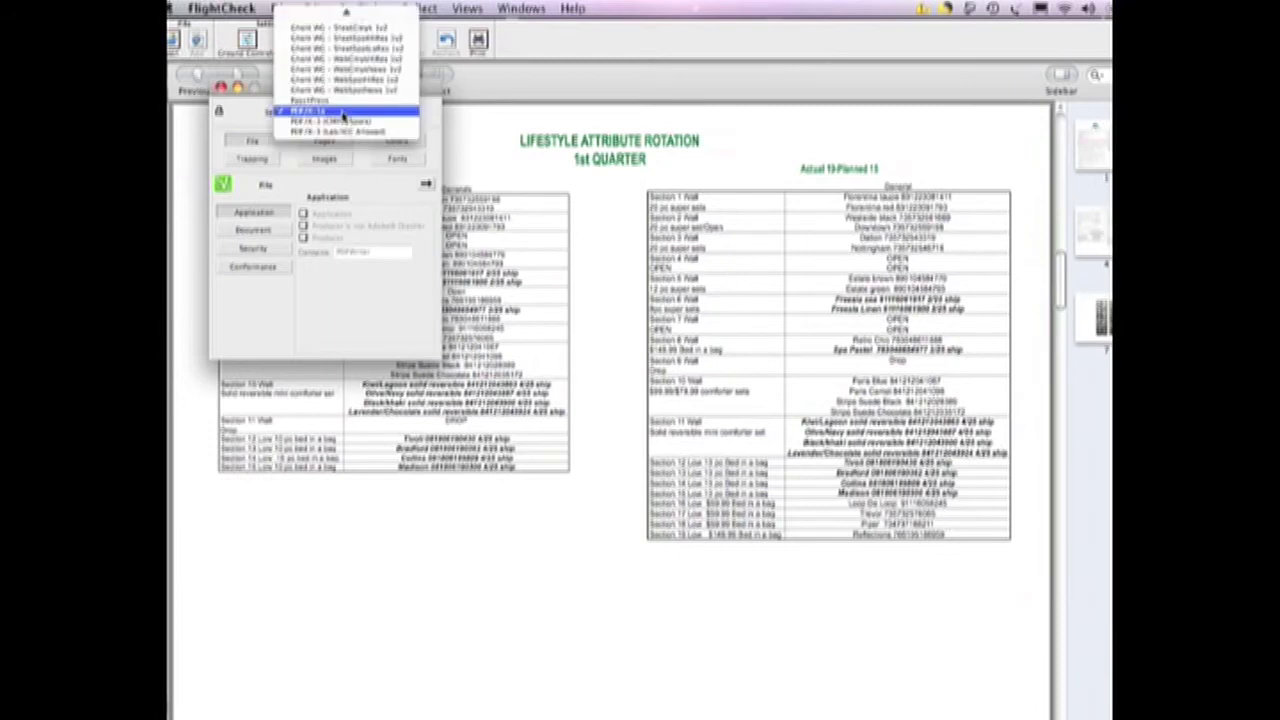
{"action": "mouse_move", "coordinate": [346, 10]}
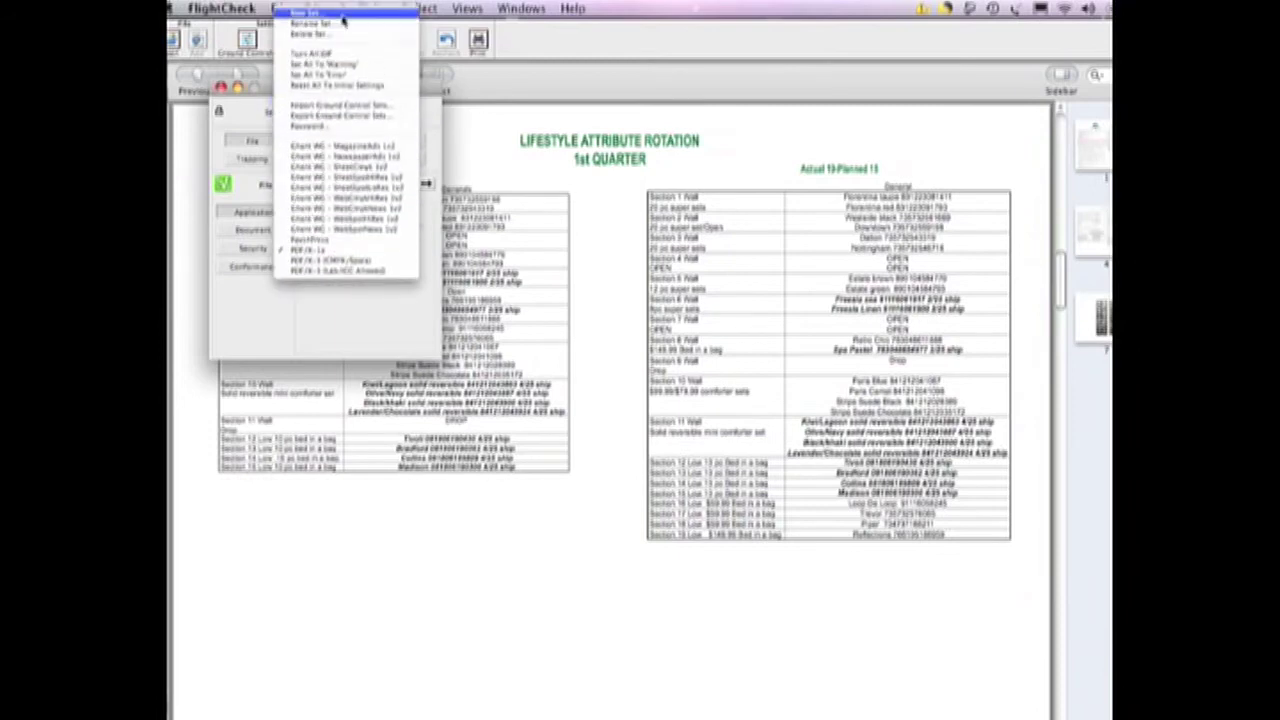